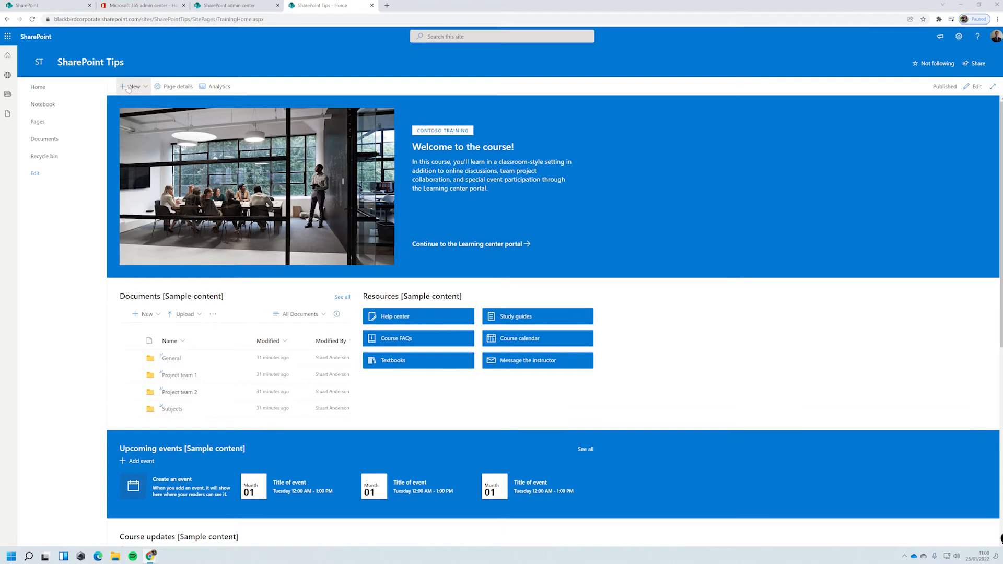
# Step: Create a blank list named Calendar with the description "This is the new business calendar"
pyautogui.click(128, 88)
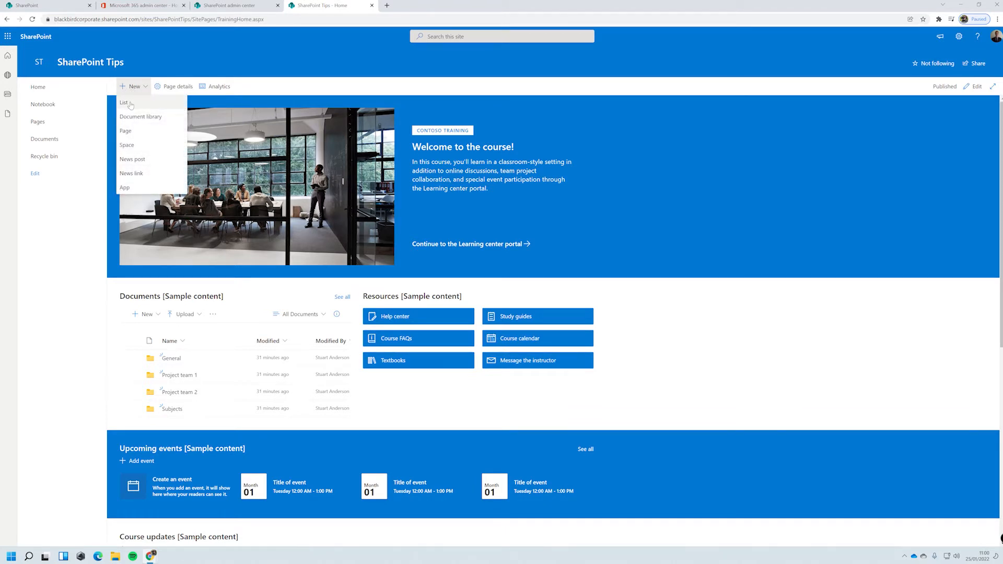
pyautogui.click(130, 104)
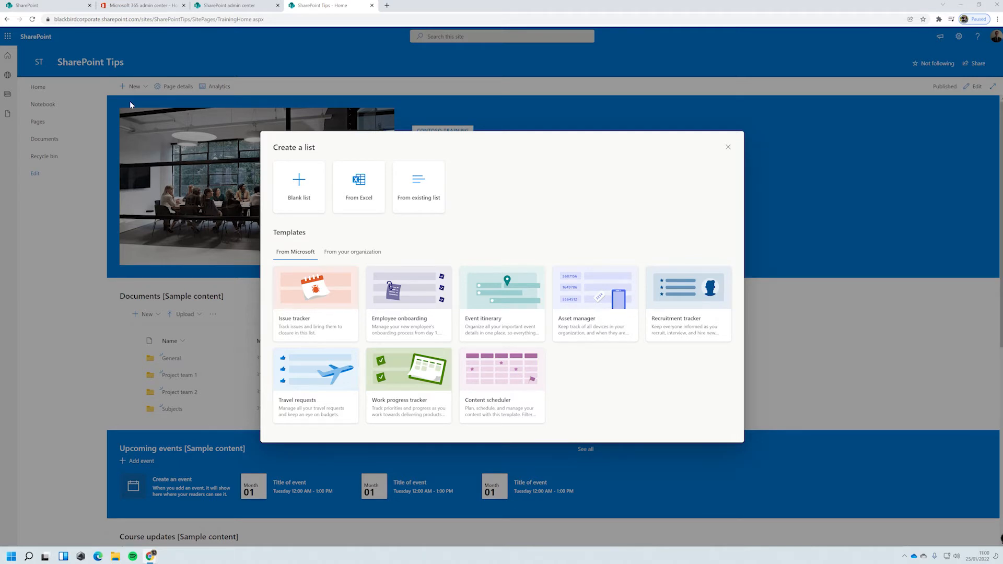
pyautogui.click(301, 190)
pyautogui.write('Calendar')
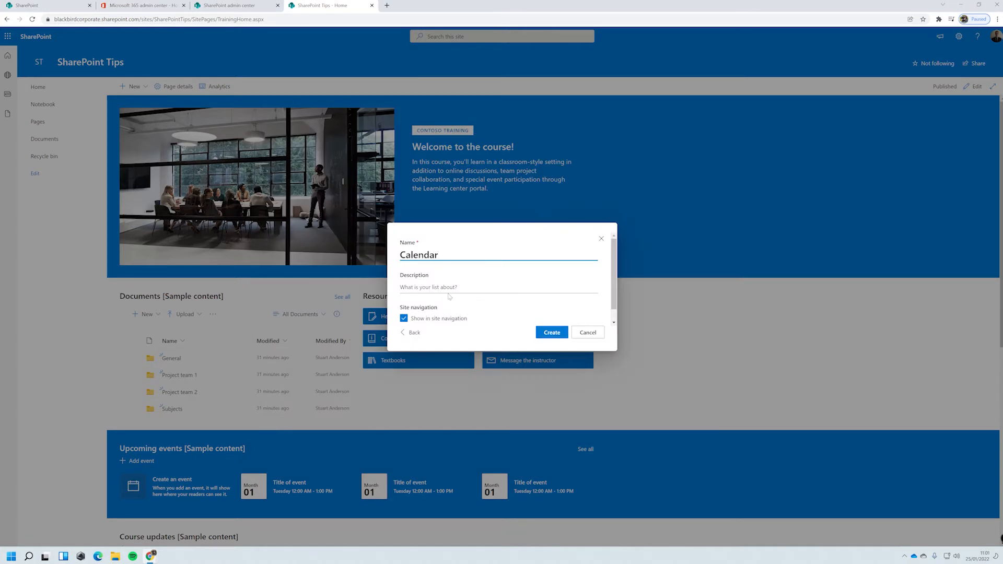
pyautogui.click(443, 288)
pyautogui.write('This is the new business calendar')
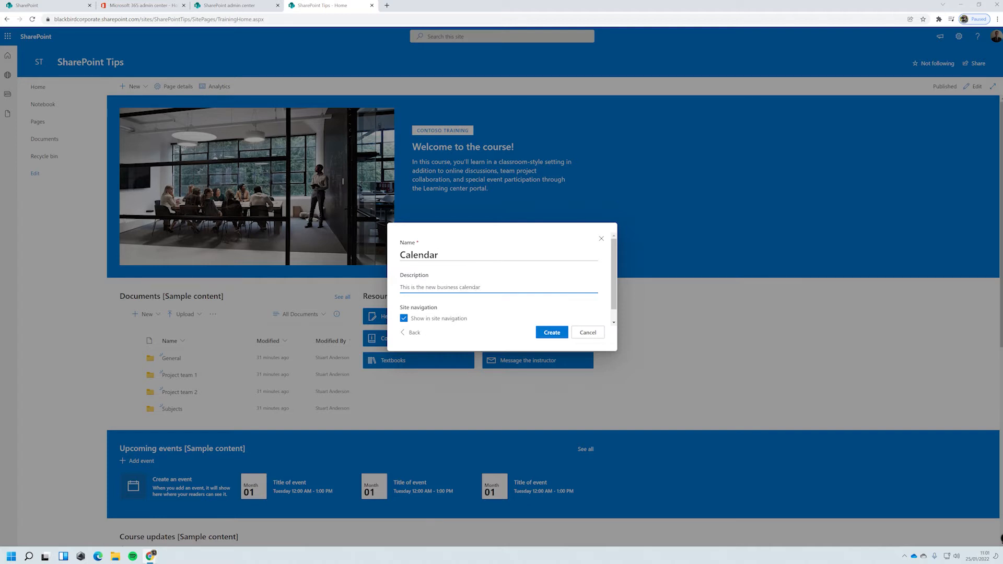
pyautogui.click(549, 332)
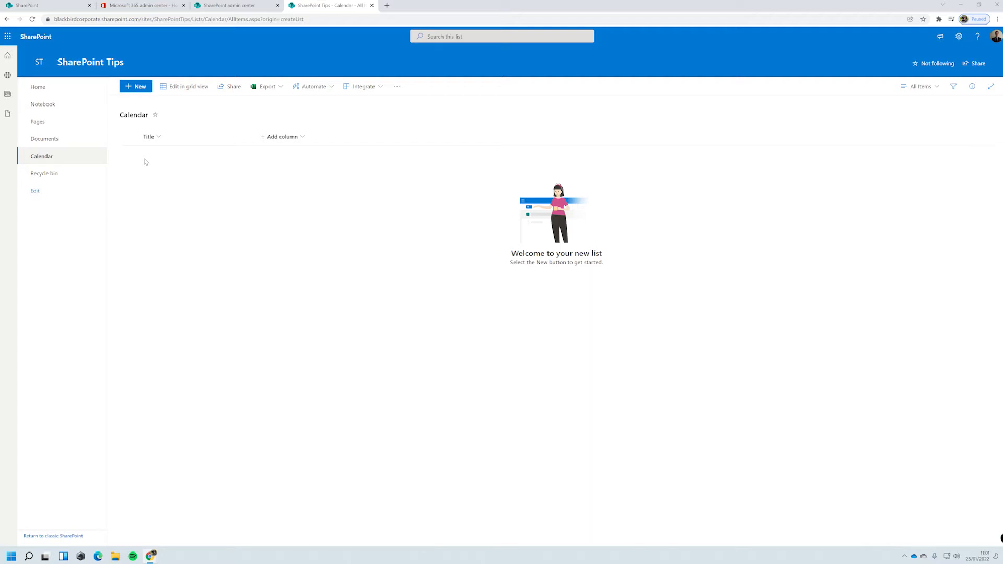
# Step: Add a multiple-lines-of-text column named Event Description to the Calendar list
pyautogui.click(281, 138)
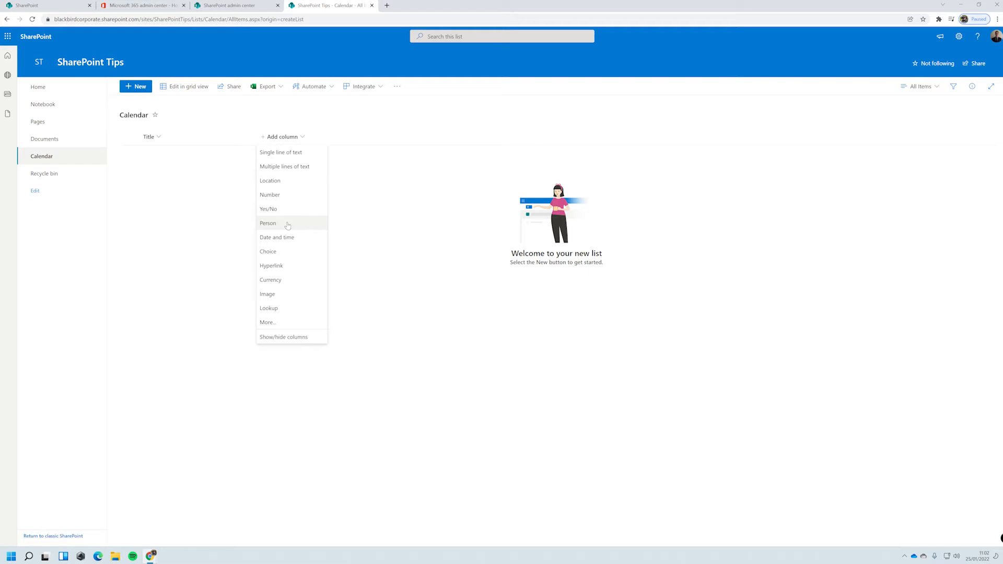
pyautogui.click(286, 168)
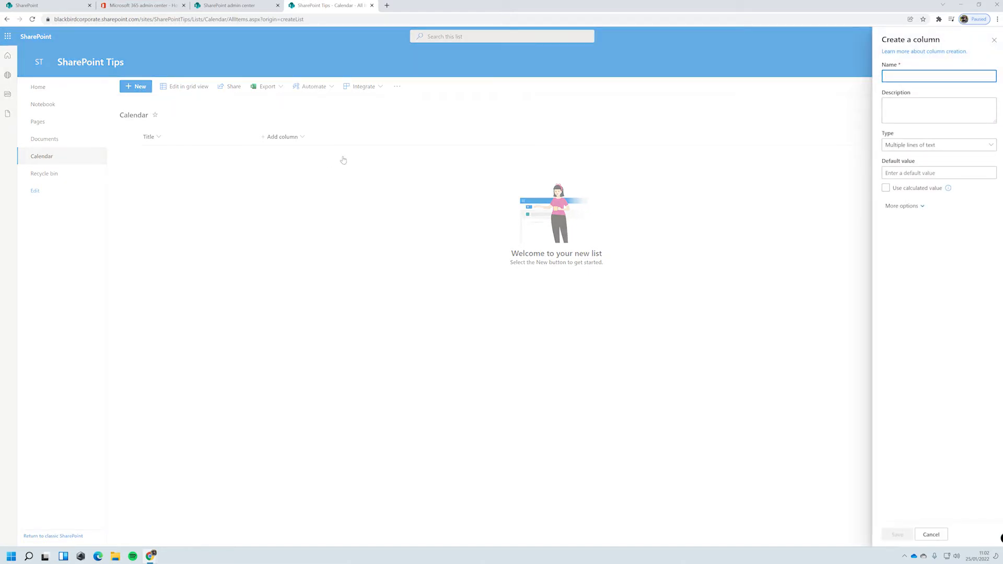
pyautogui.write('Event Description')
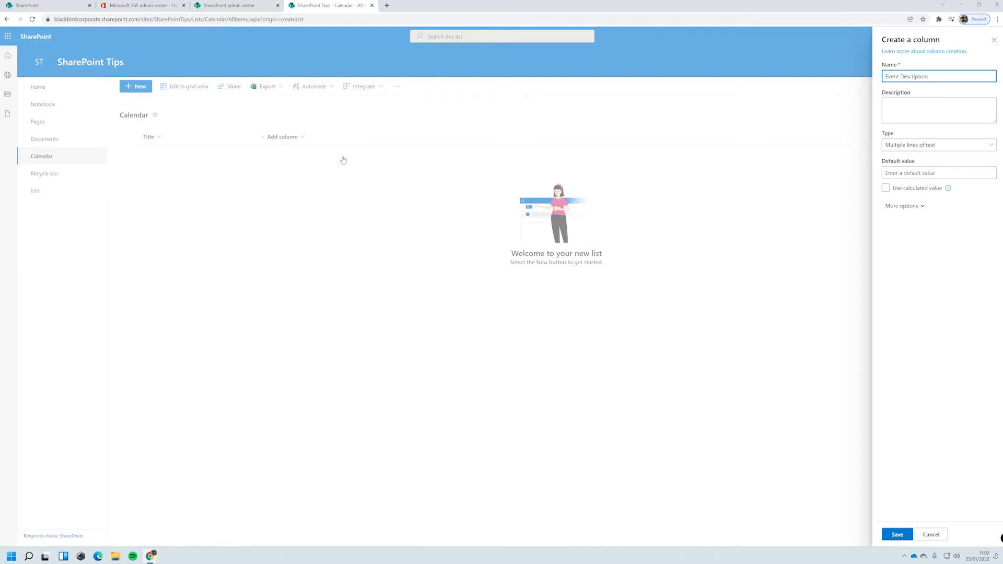
pyautogui.click(897, 535)
# Step: Add a date and time column named Start Time with Include Time enabled
pyautogui.click(340, 138)
pyautogui.click(337, 238)
pyautogui.write('Start Time')
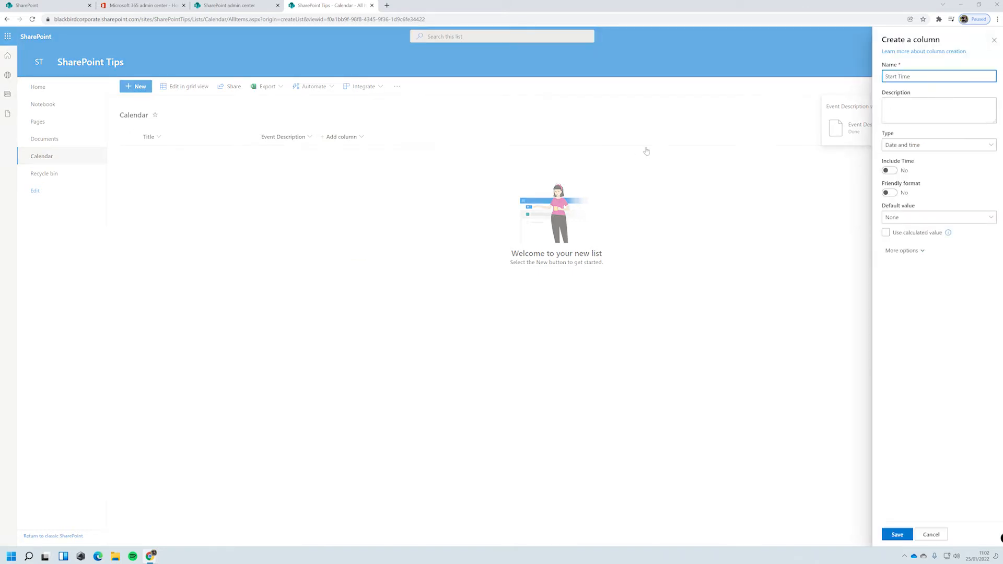
pyautogui.click(888, 171)
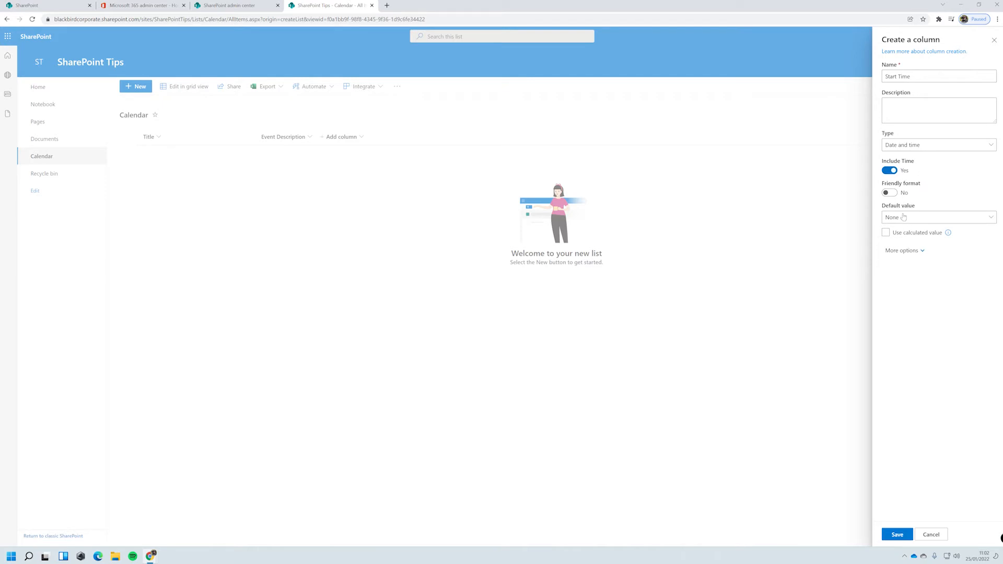
pyautogui.click(896, 535)
# Step: Add a date and time column named End Time with Include Time enabled
pyautogui.click(400, 137)
pyautogui.click(397, 237)
pyautogui.write('End Time')
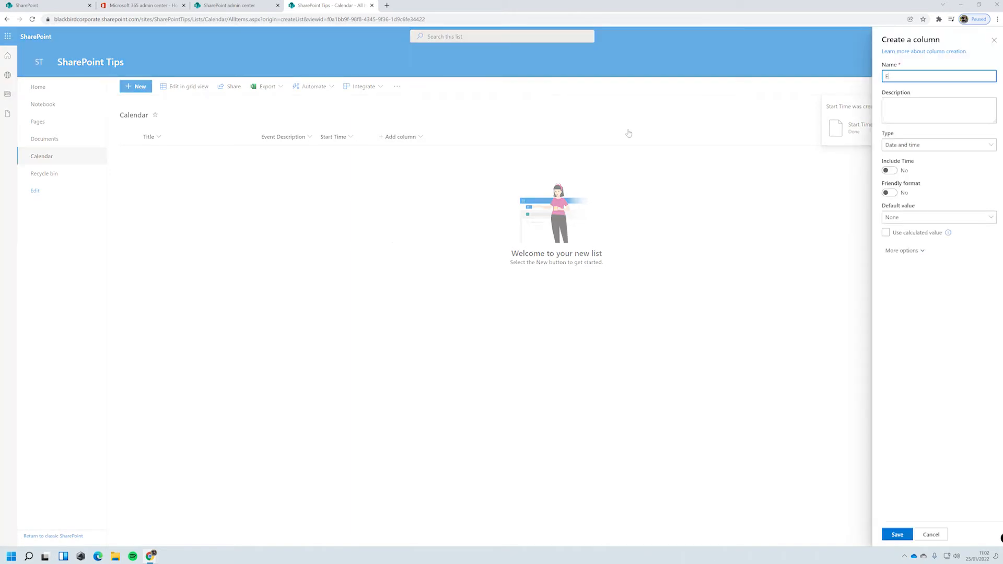
pyautogui.click(889, 170)
pyautogui.click(897, 534)
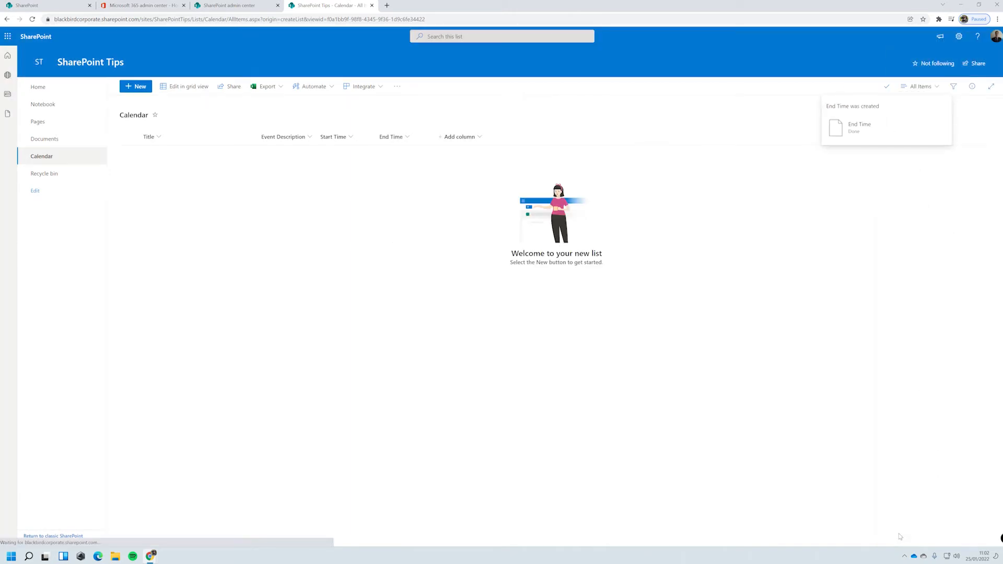
# Step: Add a choice column named Event Type, keeping the default choices
pyautogui.click(462, 138)
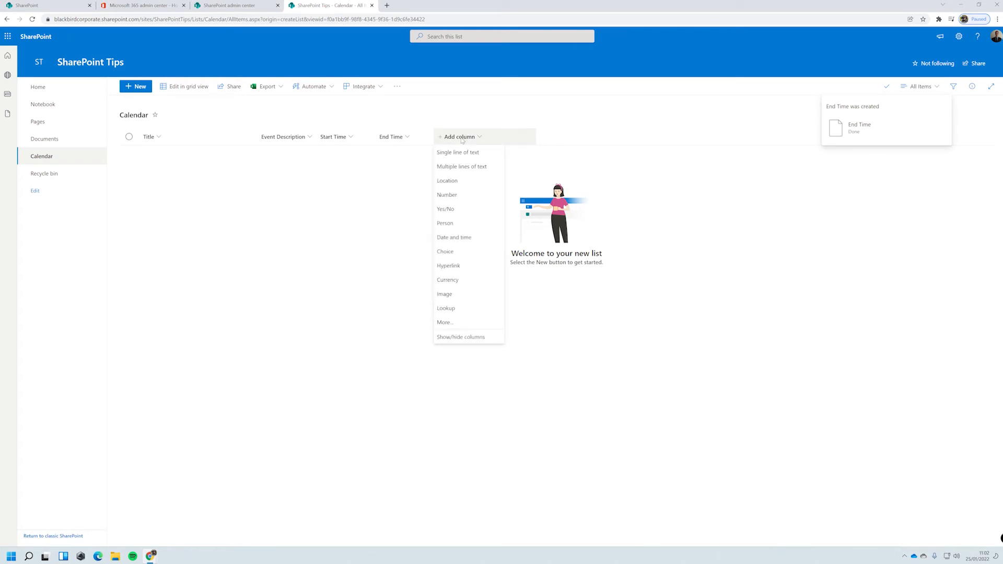
pyautogui.click(455, 253)
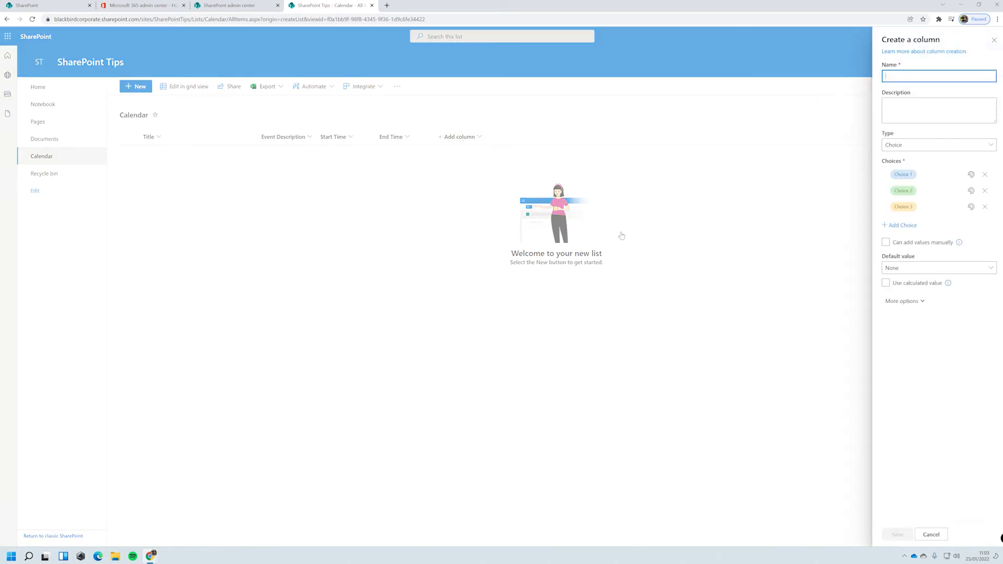
pyautogui.write('Event Type')
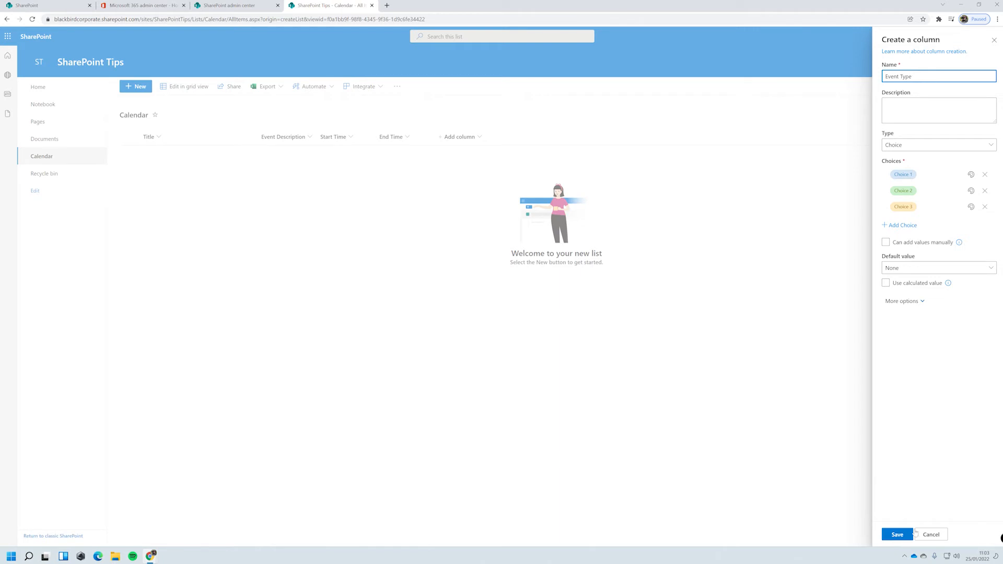
pyautogui.click(897, 534)
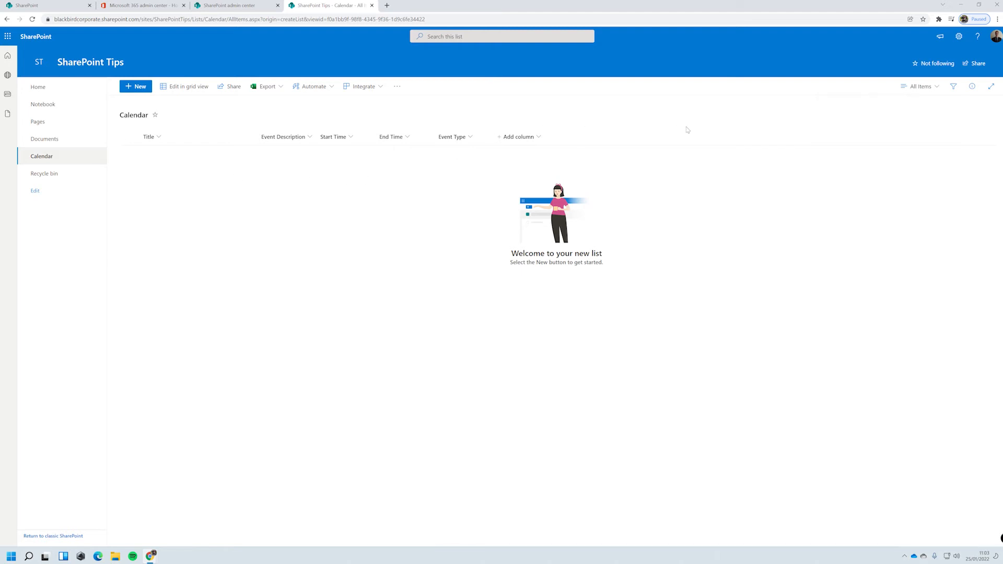
# Step: Create a calendar-type view named Calendar View with Start Time as the start date and End Time as the end date
pyautogui.click(918, 88)
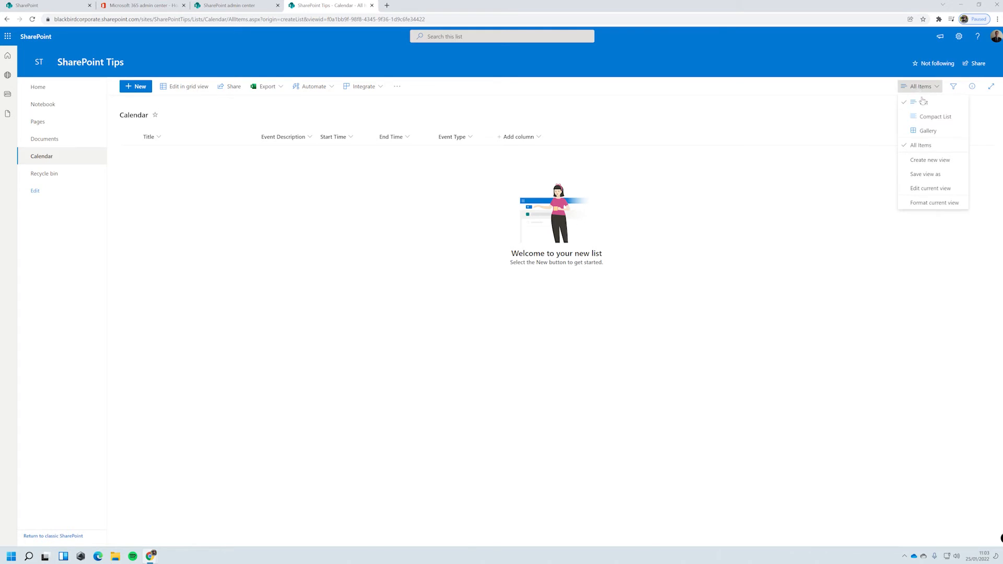
pyautogui.click(930, 161)
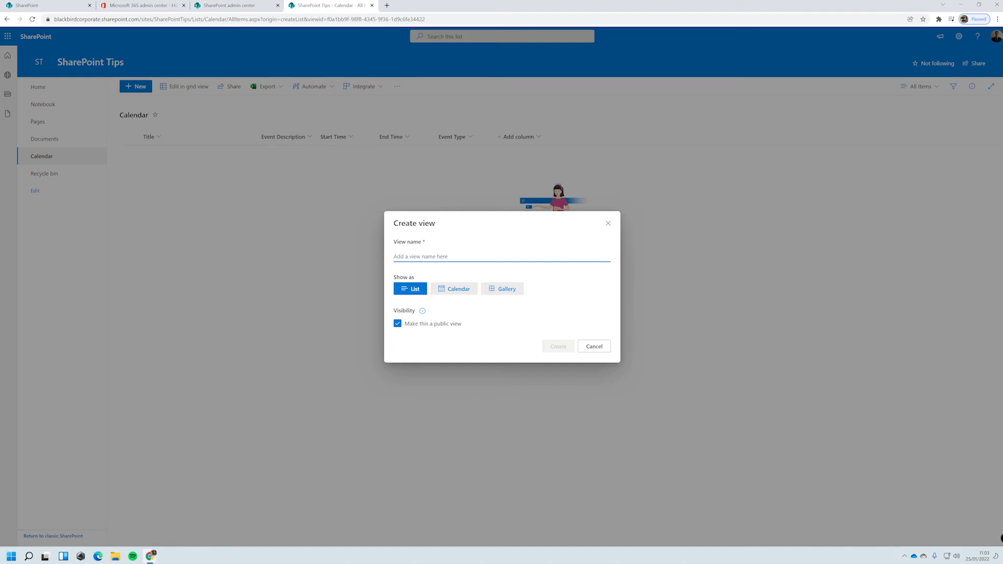
pyautogui.write('Calendar View')
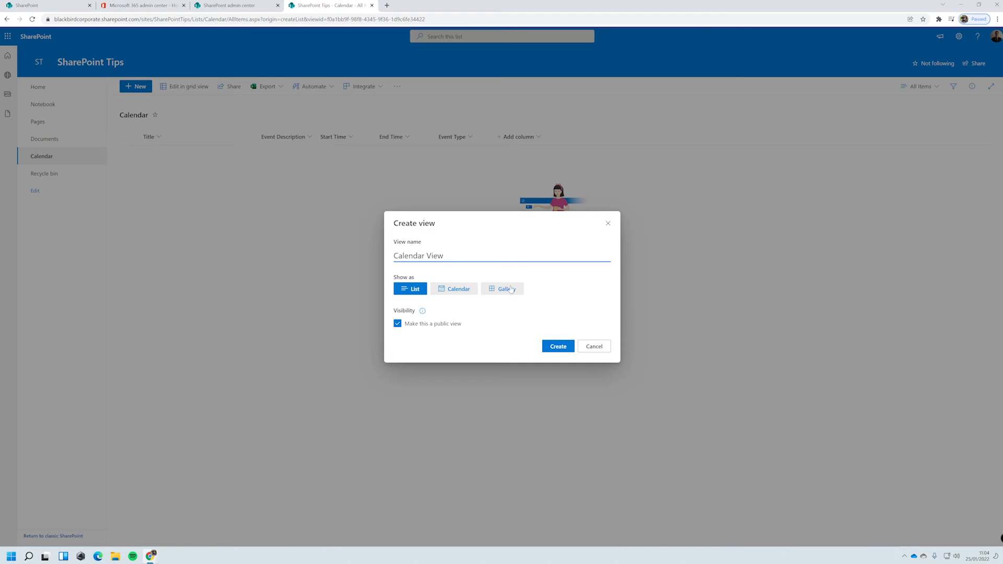
pyautogui.click(452, 291)
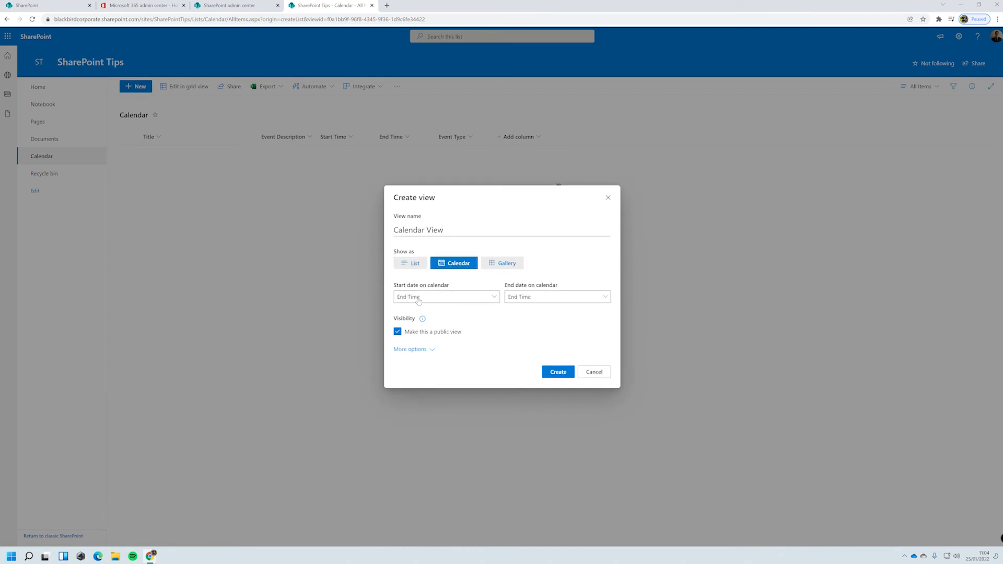
pyautogui.click(419, 298)
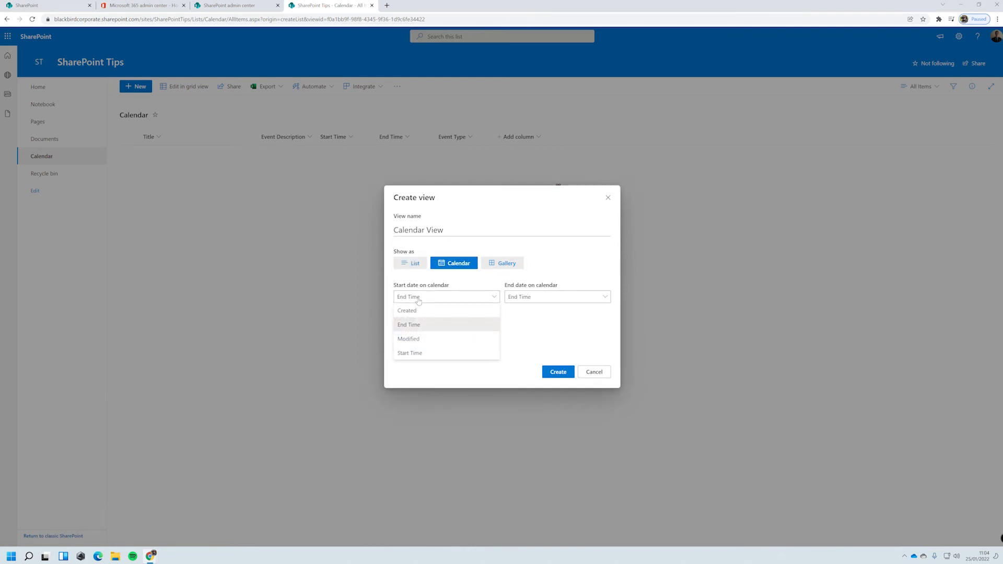
pyautogui.click(423, 353)
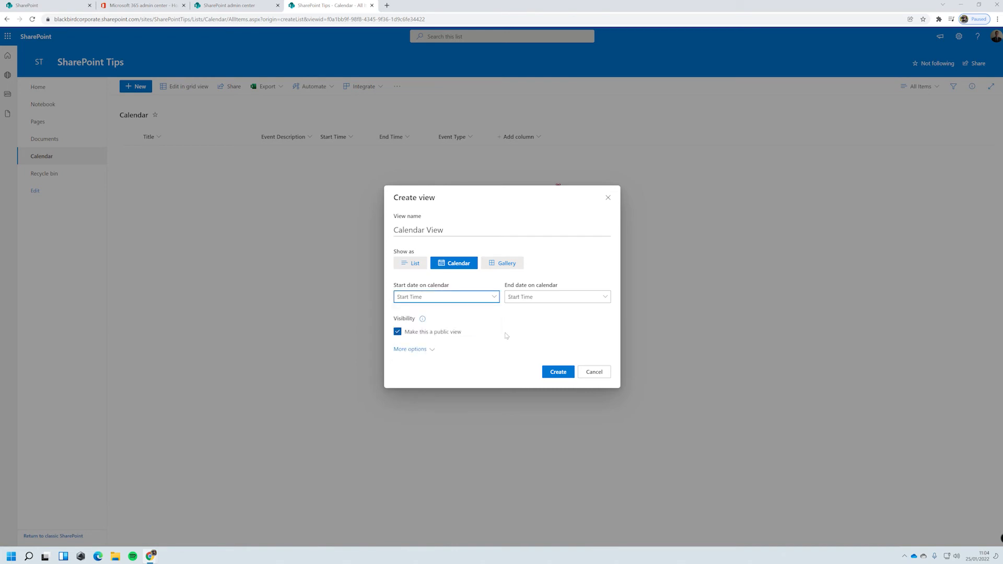
pyautogui.click(533, 302)
pyautogui.click(529, 325)
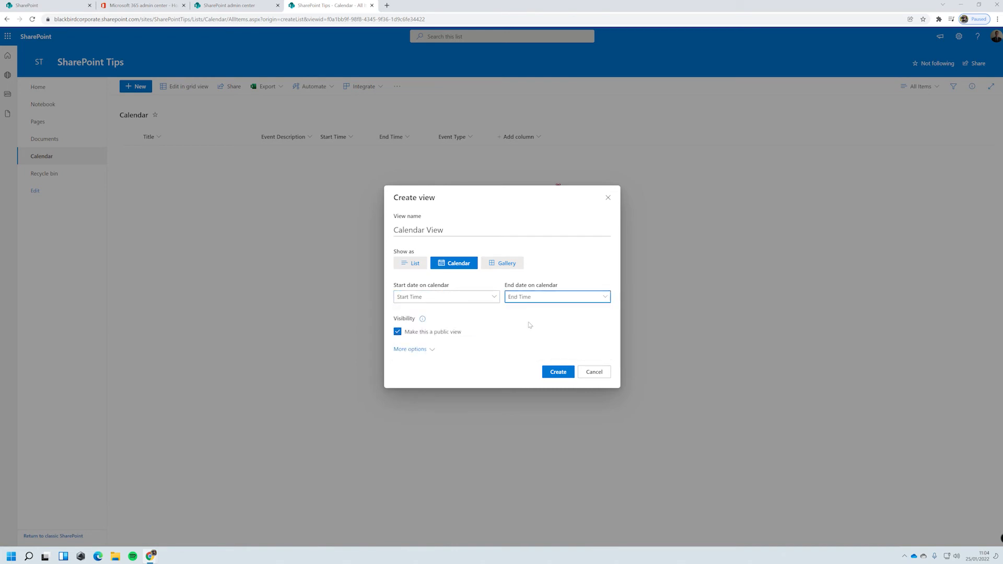
pyautogui.click(423, 349)
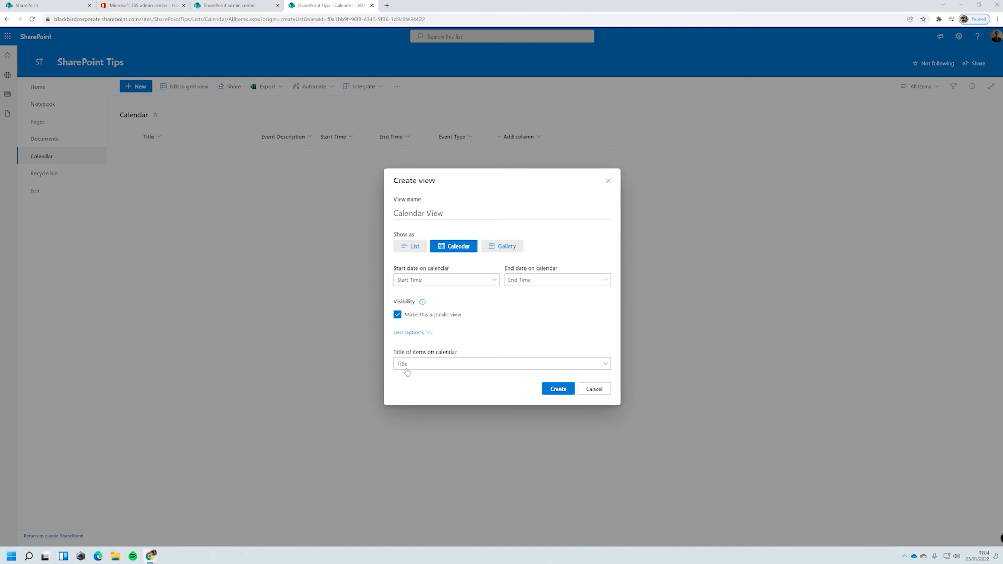
pyautogui.click(550, 389)
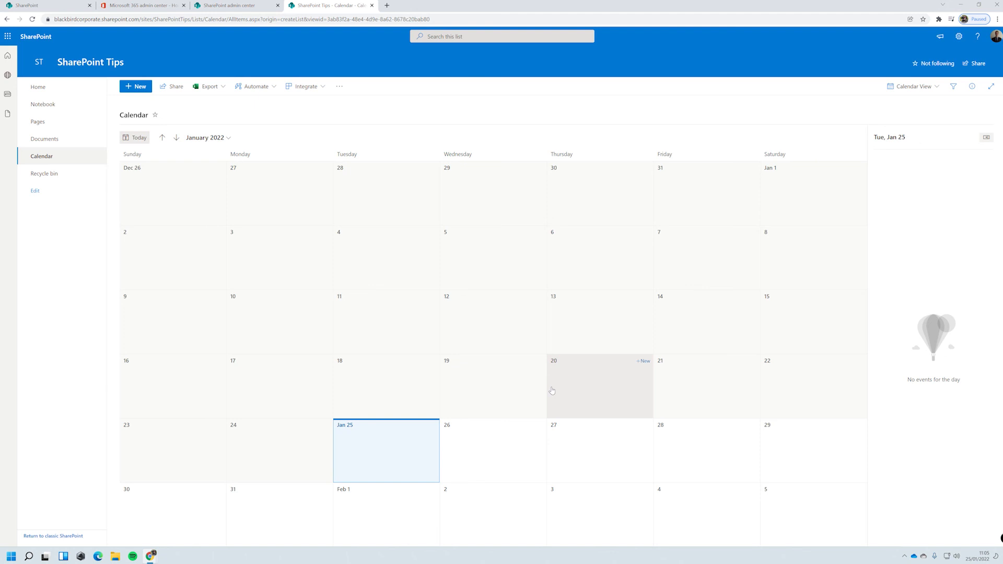
# Step: Start a new calendar item on January 25, 2022
pyautogui.click(431, 425)
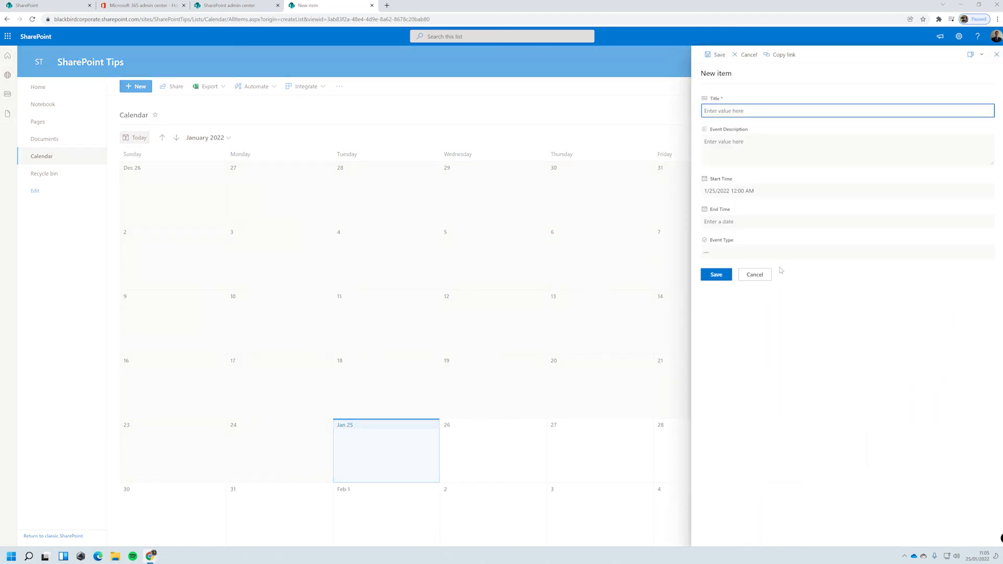